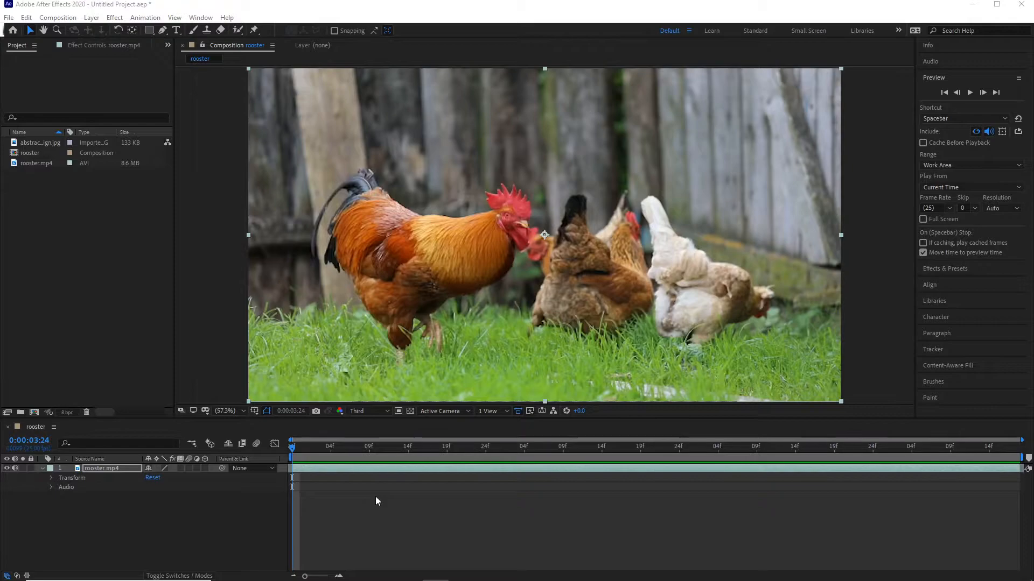
Go to frame 0:00:04:15 and apply the Lockdown effect to the rooster.mp4 layer.
drag(292, 448, 416, 457)
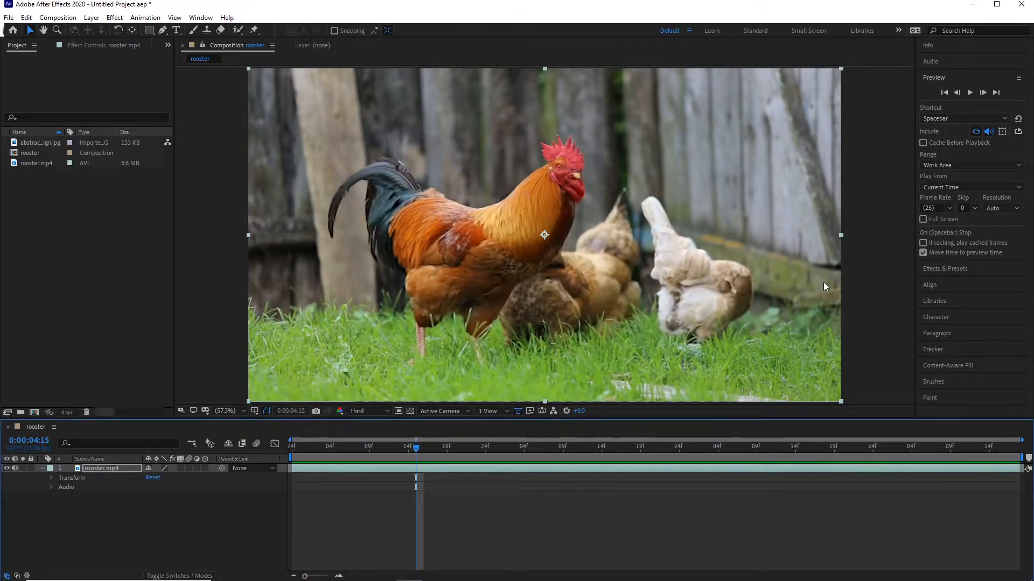
click(932, 78)
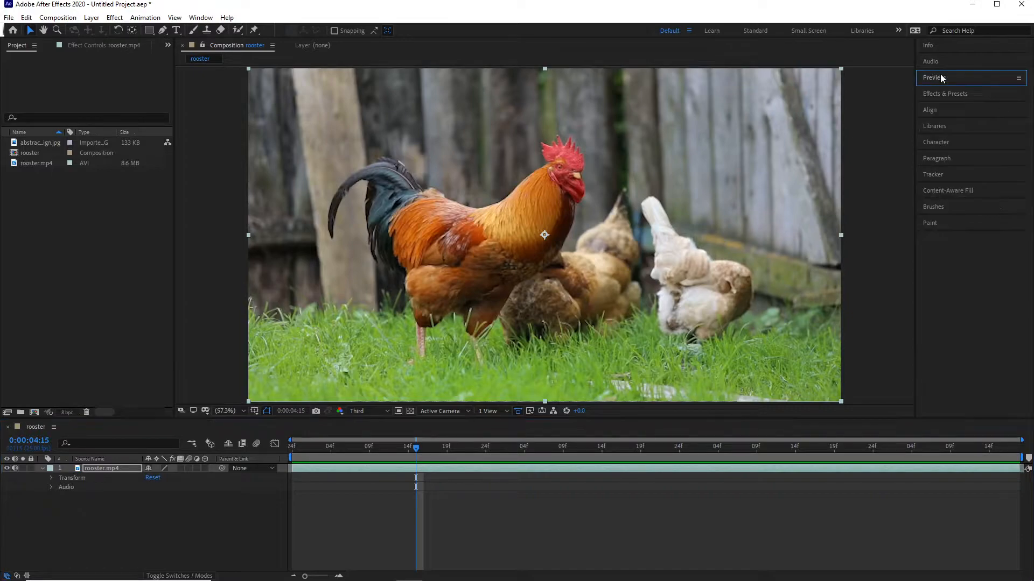
click(946, 94)
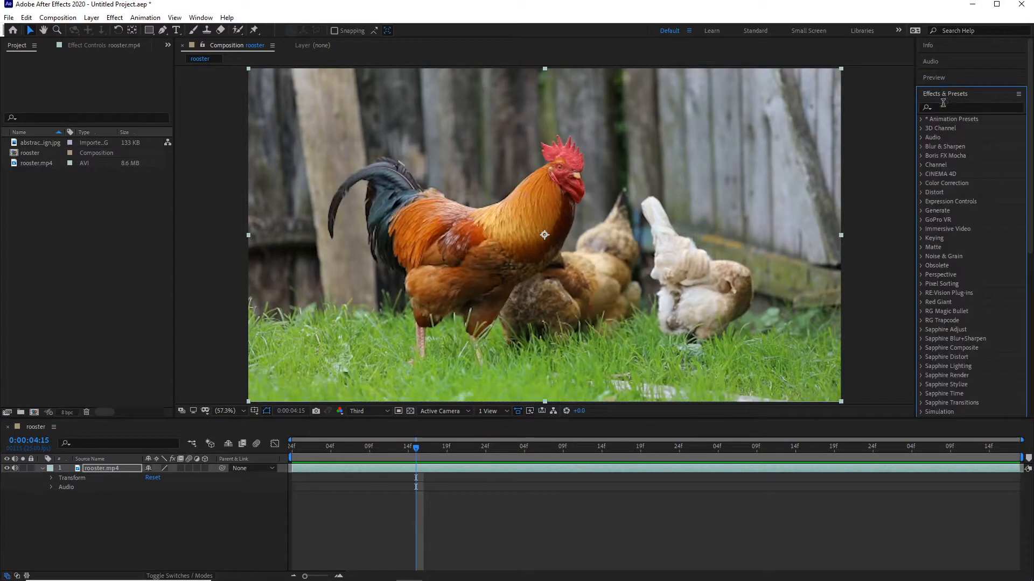
click(944, 106)
text(lock)
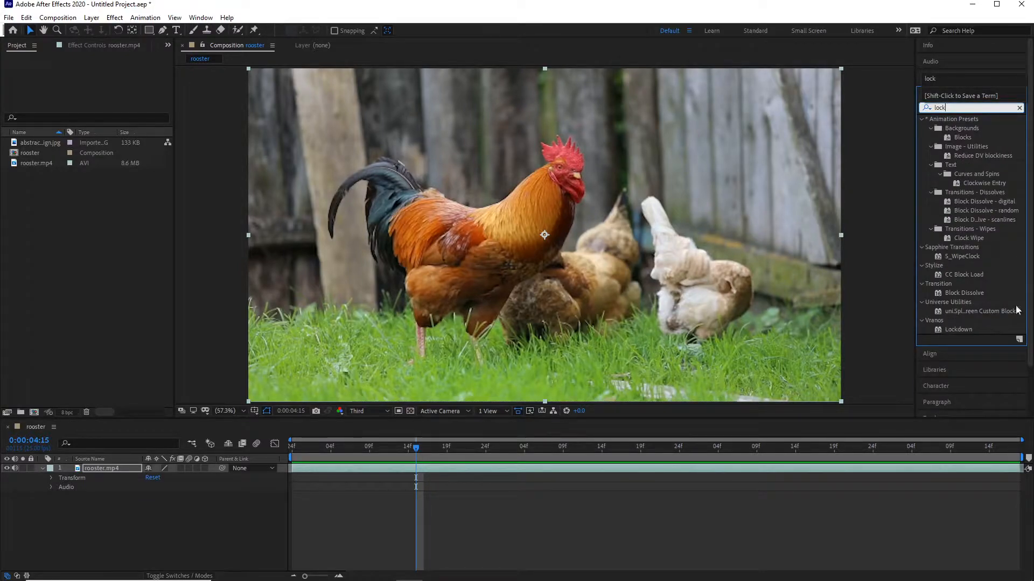
drag(952, 328, 520, 228)
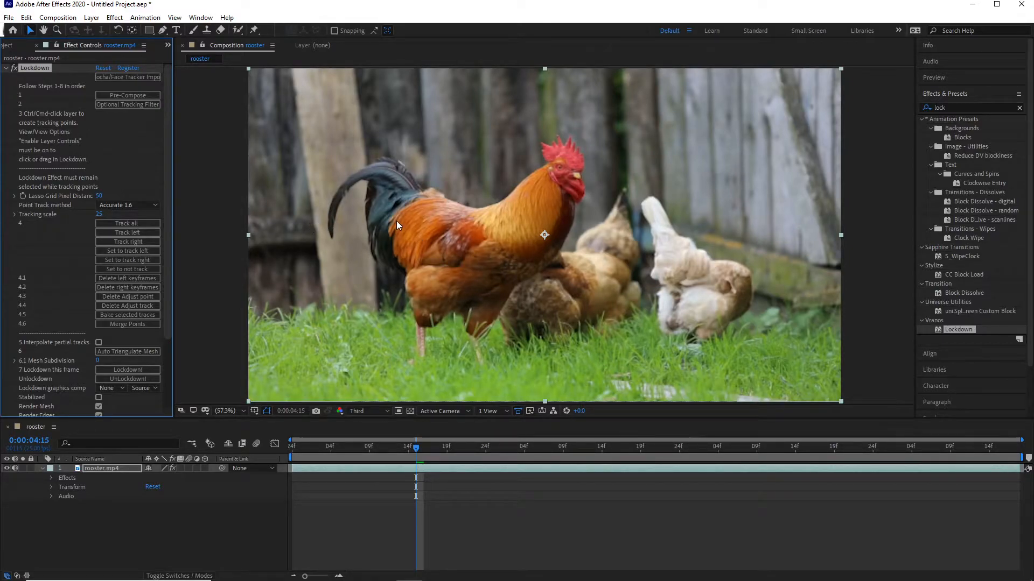
Create a grid of Lockdown tracking points across the rooster's body, from the tail base to the neck and down to the thigh.
click(427, 200)
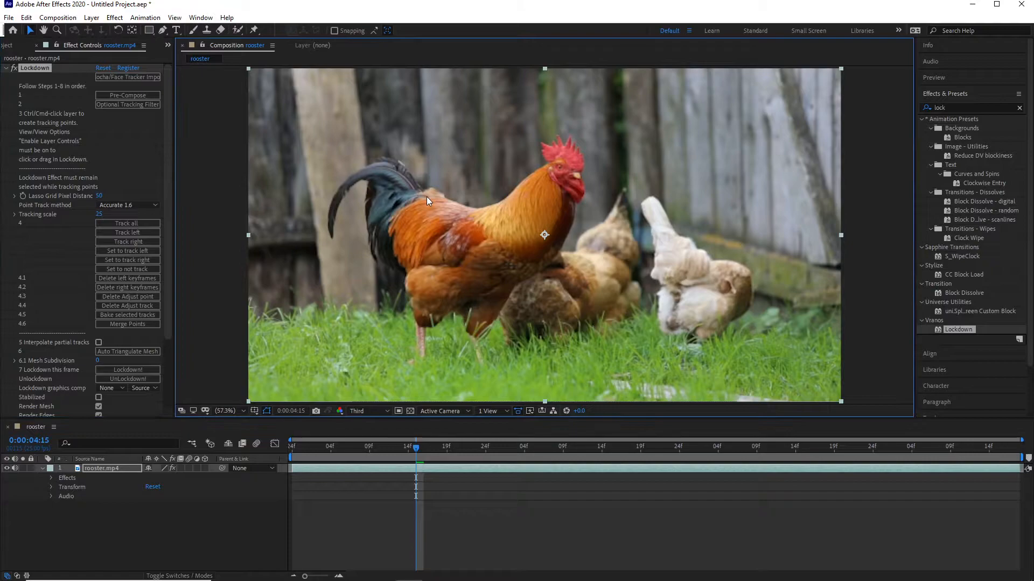
mouse_move(452, 226)
mouse_down()
mouse_move(438, 255)
mouse_move(400, 248)
mouse_move(394, 214)
mouse_move(421, 197)
mouse_up()
drag(400, 253, 400, 245)
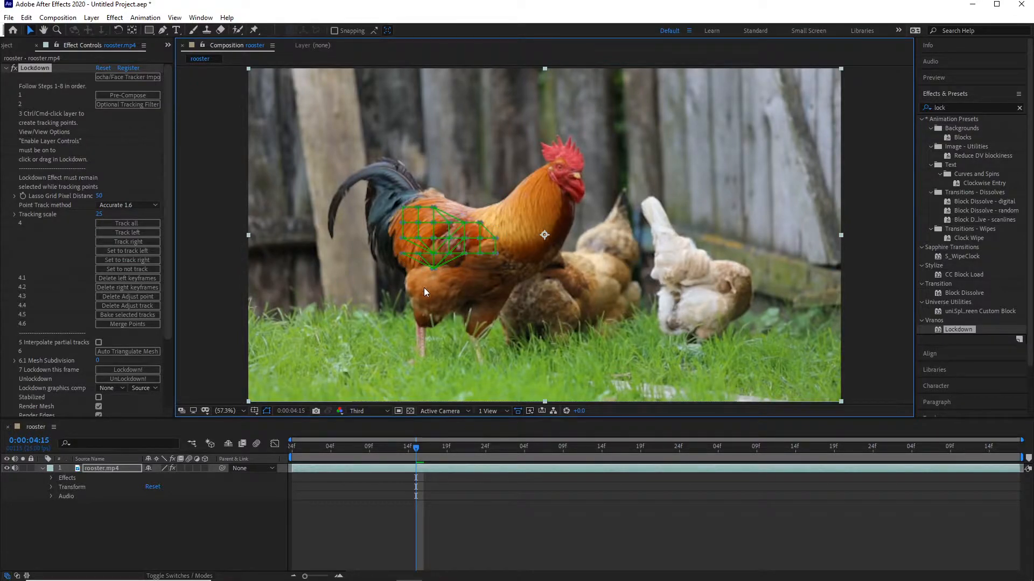
mouse_move(428, 293)
mouse_down()
mouse_move(454, 296)
mouse_move(496, 266)
mouse_move(466, 238)
mouse_move(411, 245)
mouse_up()
mouse_move(459, 216)
mouse_down()
mouse_move(512, 205)
mouse_move(542, 224)
mouse_up()
drag(507, 263, 483, 276)
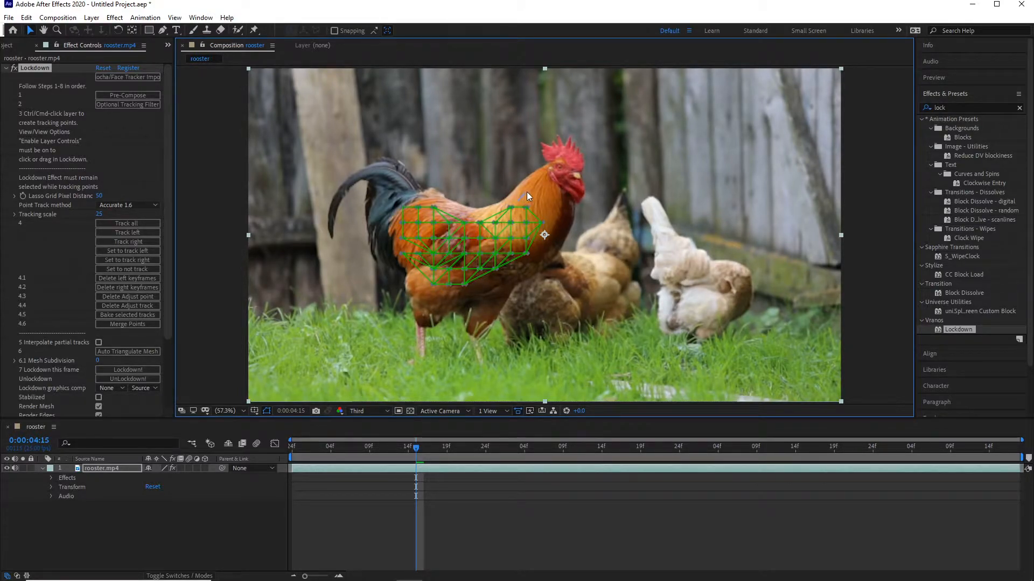
drag(557, 224, 517, 254)
mouse_move(453, 293)
mouse_down()
mouse_move(444, 311)
mouse_move(458, 291)
mouse_up()
scroll(166, 270, down, 3)
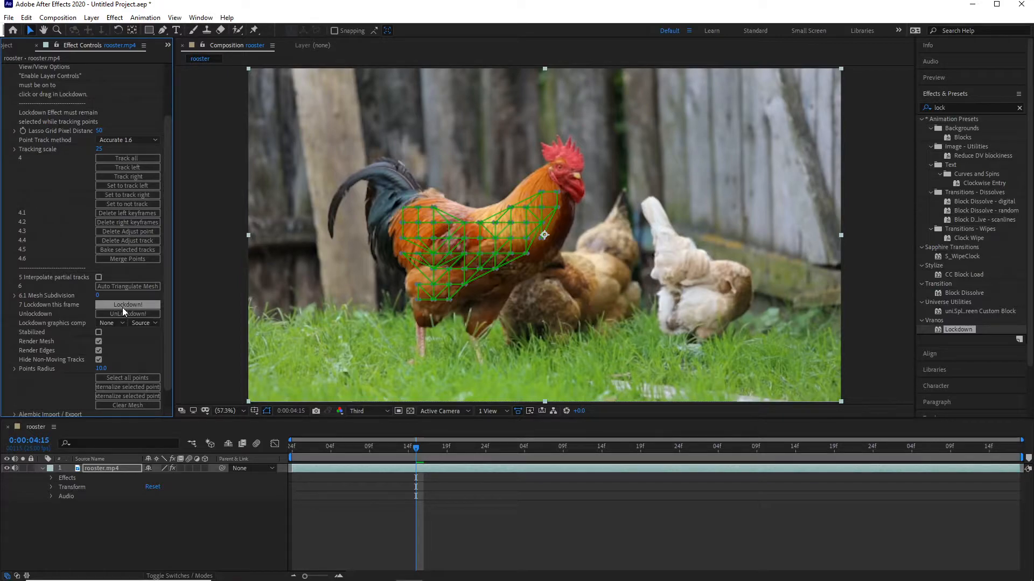
click(410, 230)
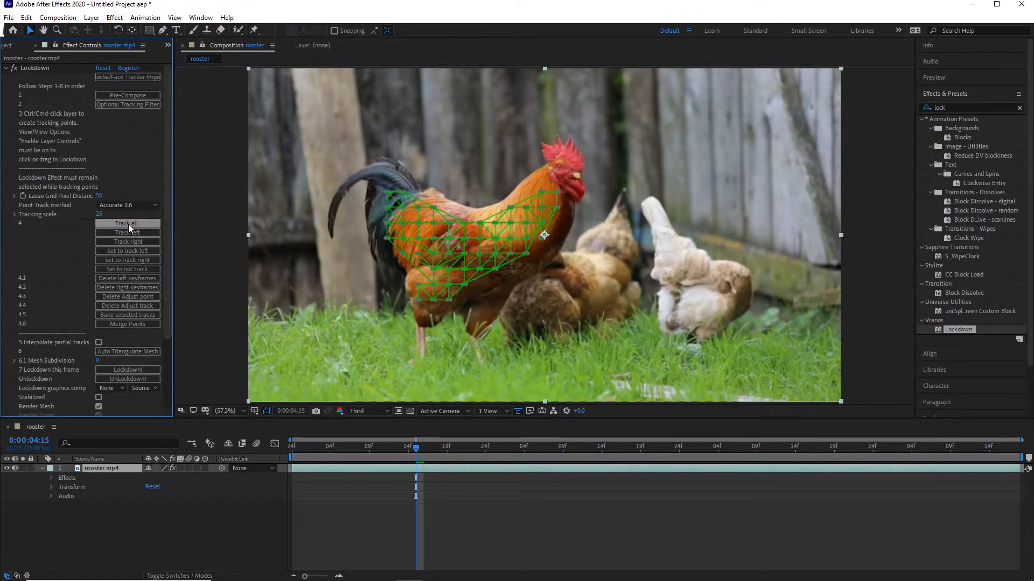
Track all the mesh points through the clip and delete the stray point behind the rooster's legs at 0:00:06:04.
click(128, 224)
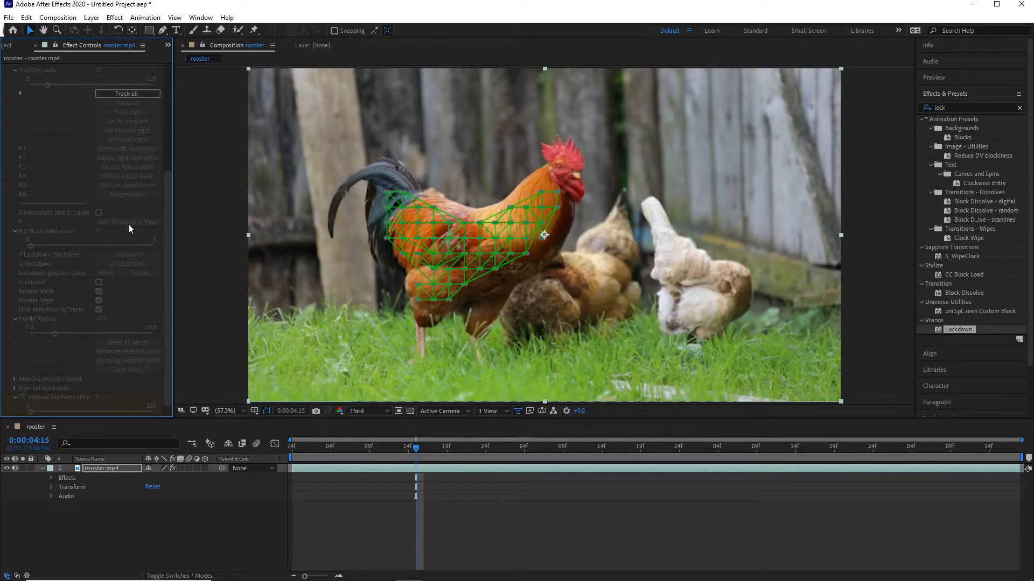
drag(167, 202, 167, 117)
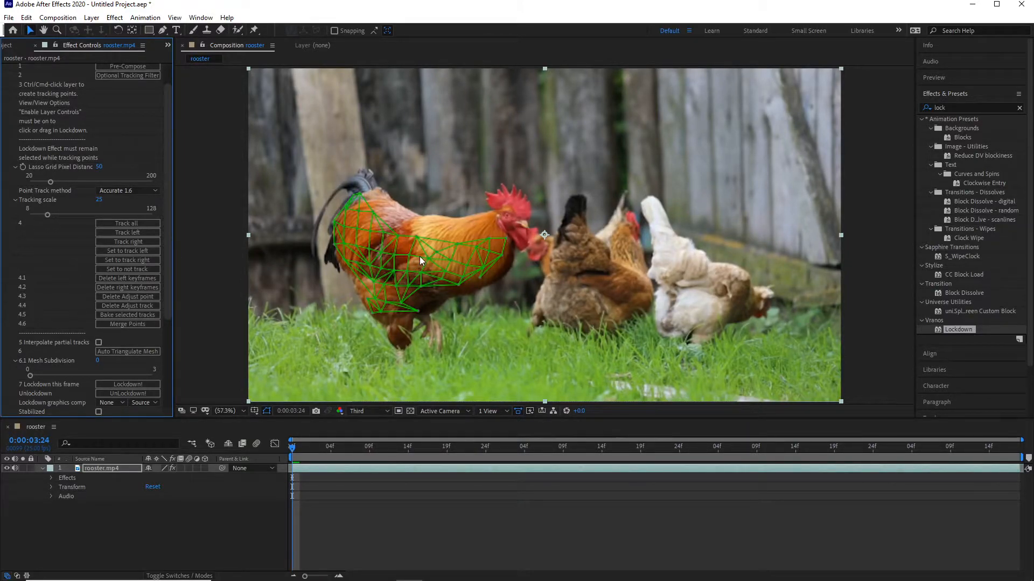
drag(292, 446, 722, 453)
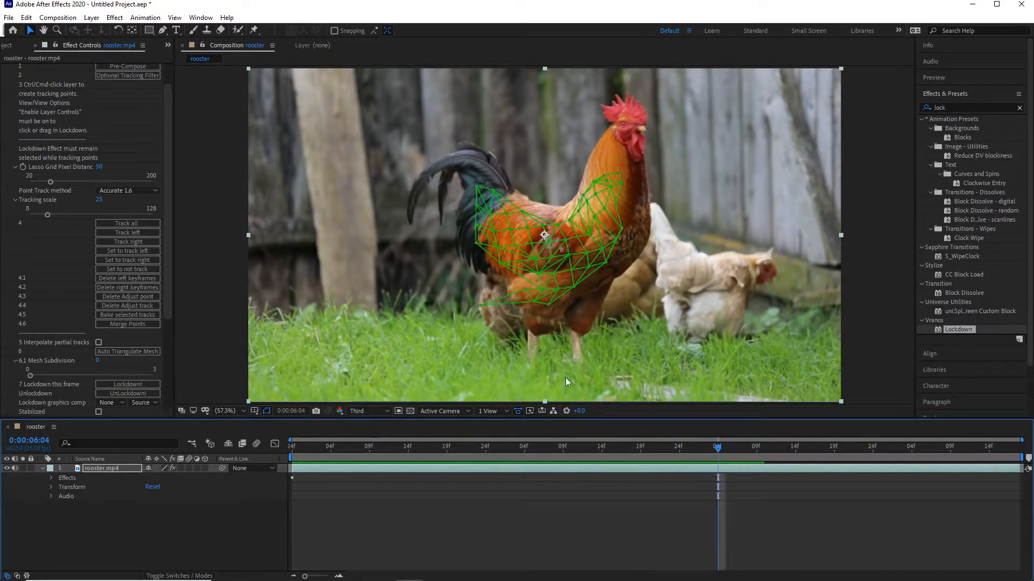
alt+click(481, 305)
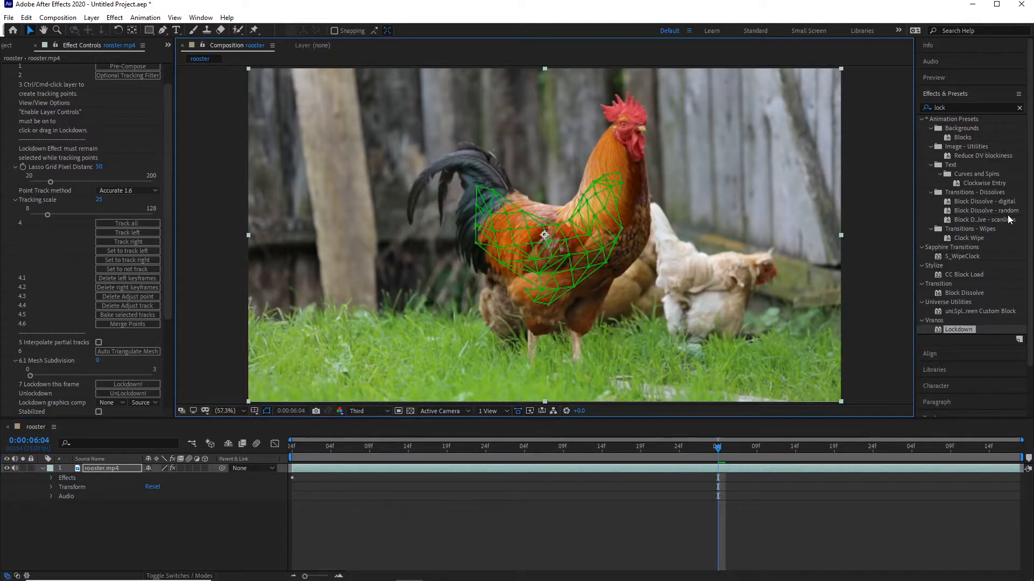
Play back the composition to check how the tracked mesh follows the rooster's body.
click(944, 78)
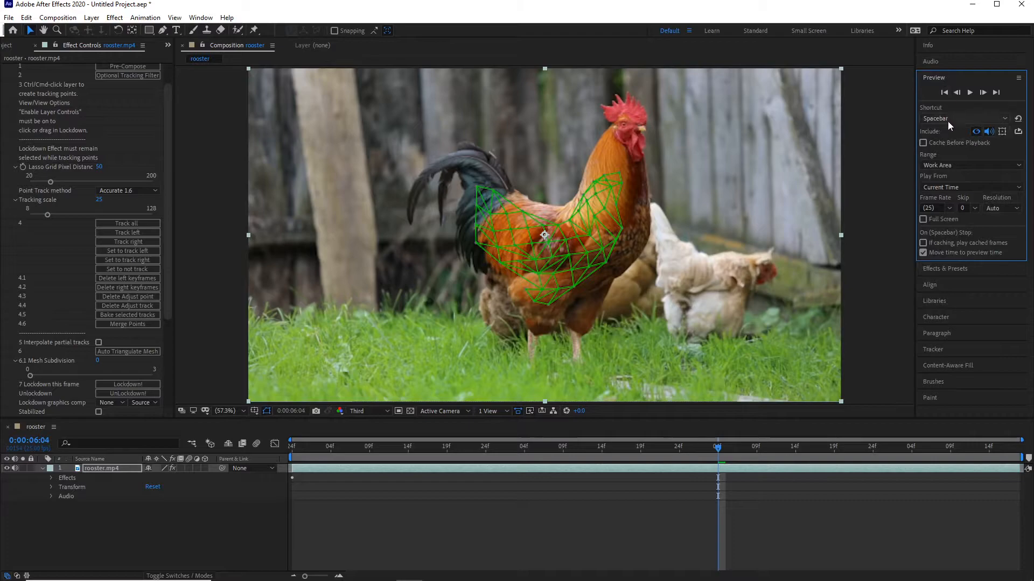
click(969, 93)
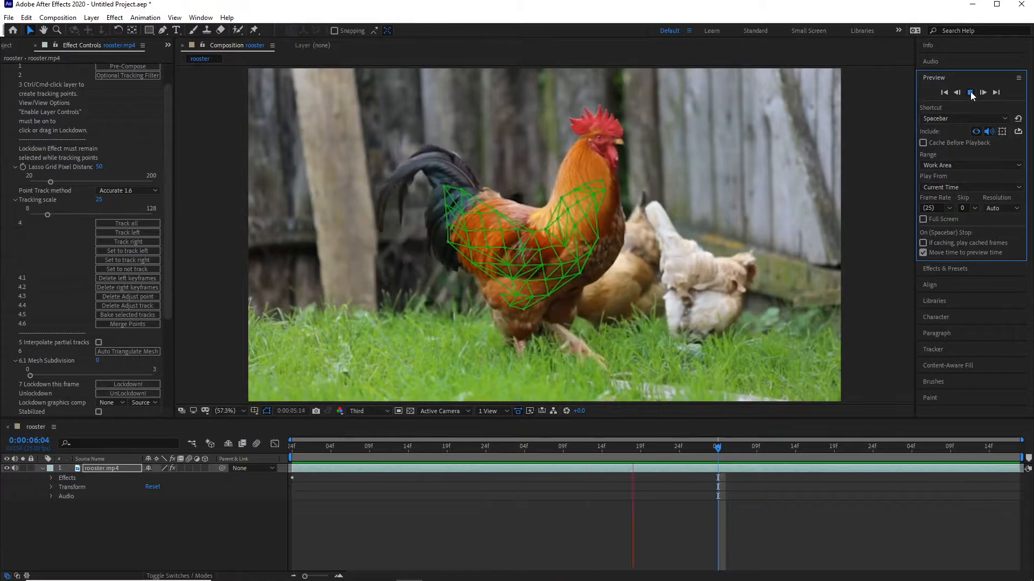
click(971, 93)
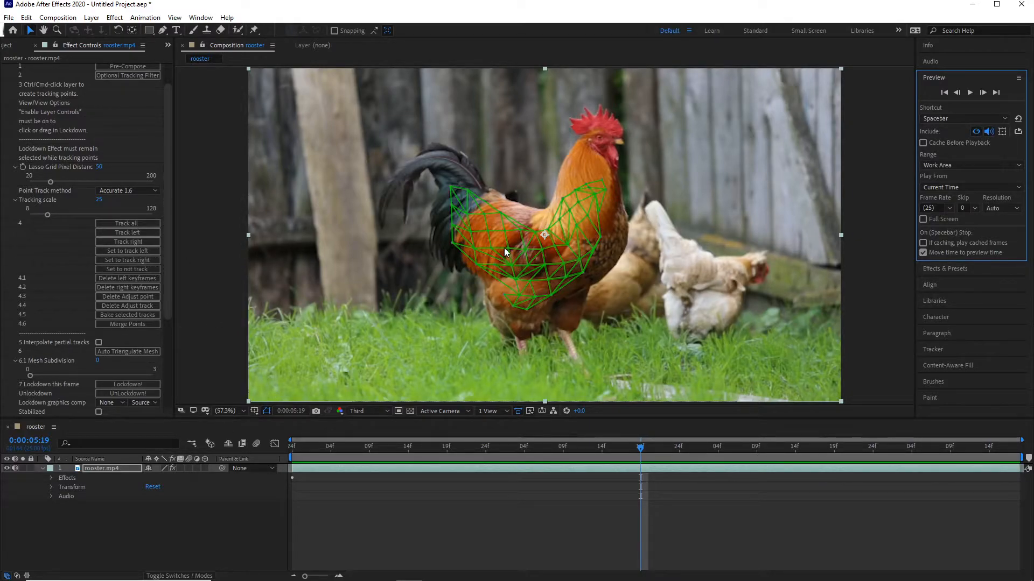
Lock down the tracked mesh at frame 0:00:05:04 and collapse the rooster.mp4 layer's properties.
drag(169, 298, 167, 342)
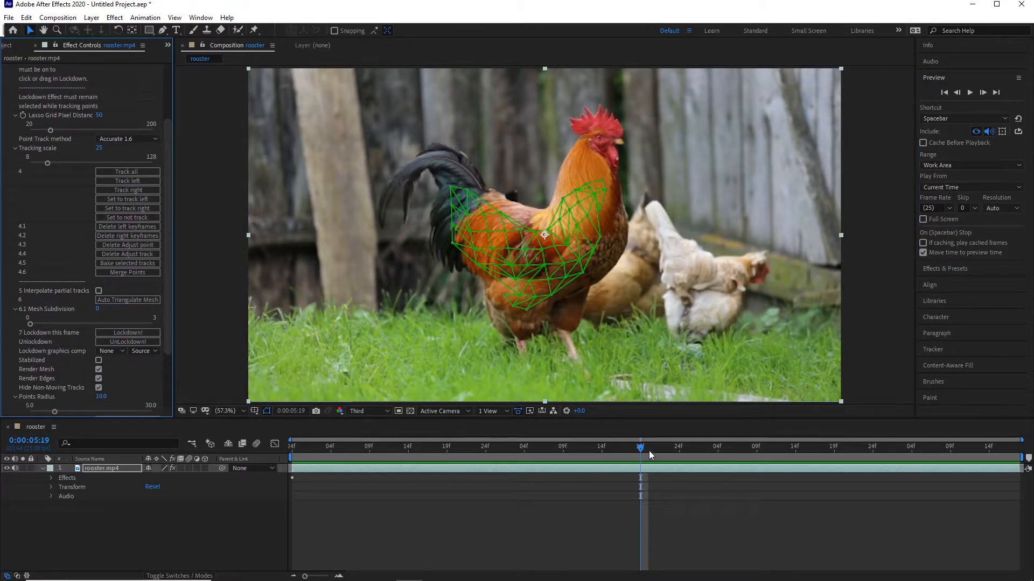
drag(641, 451, 521, 432)
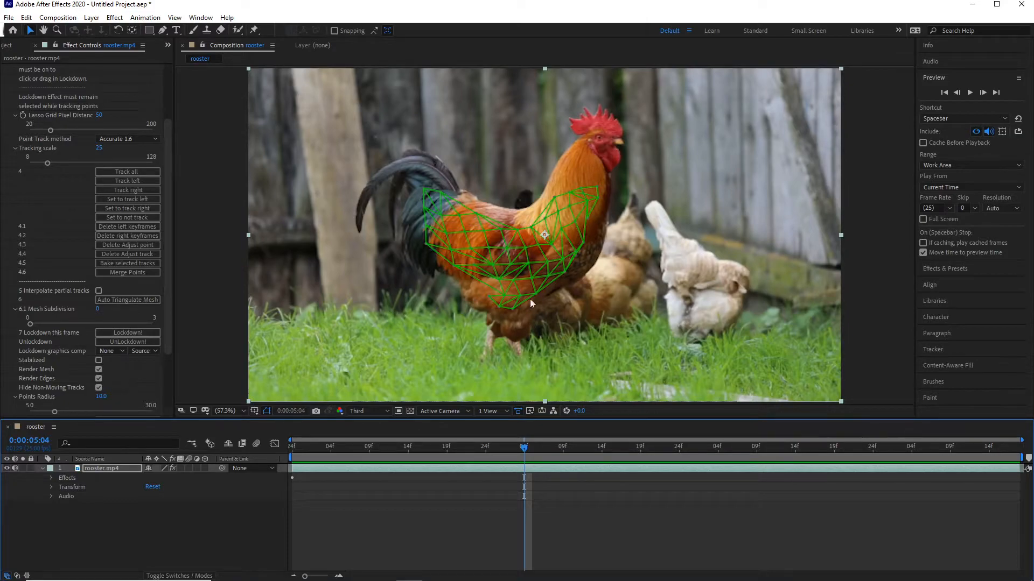
click(125, 332)
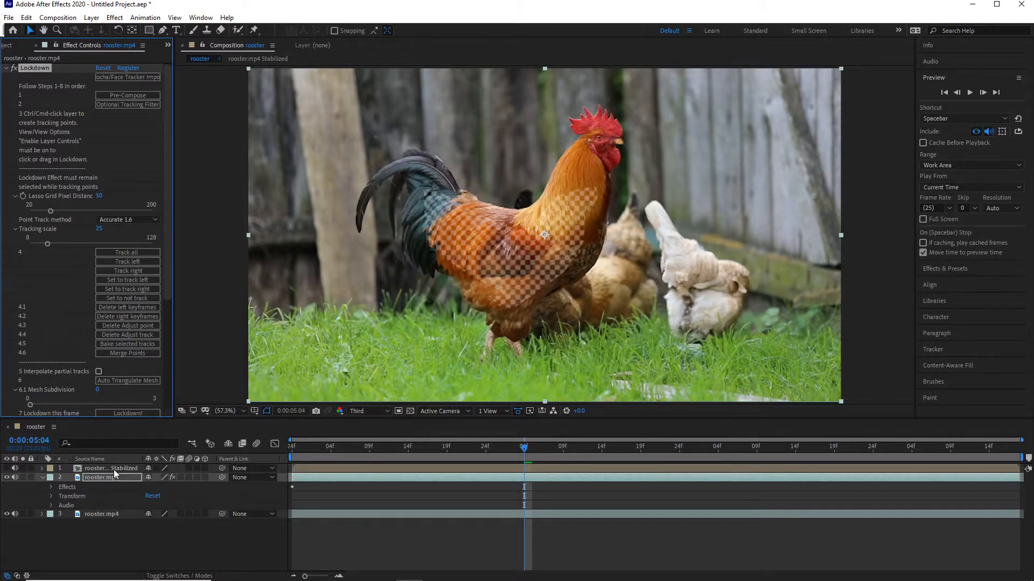
click(43, 476)
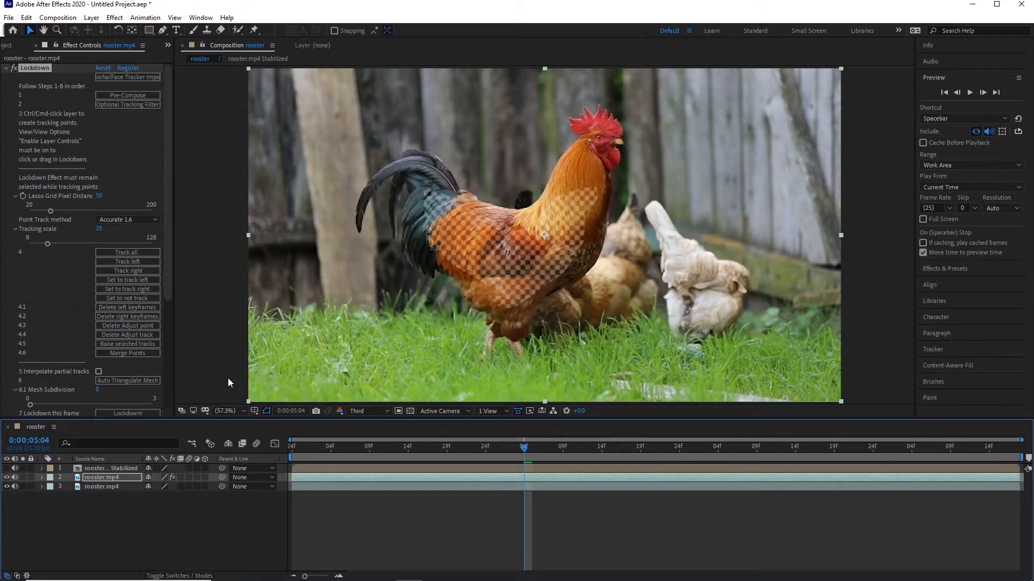
Open the rooster.mp4 Stabilized composition, delete its Checkerboard layer and preview the stabilized footage.
click(100, 468)
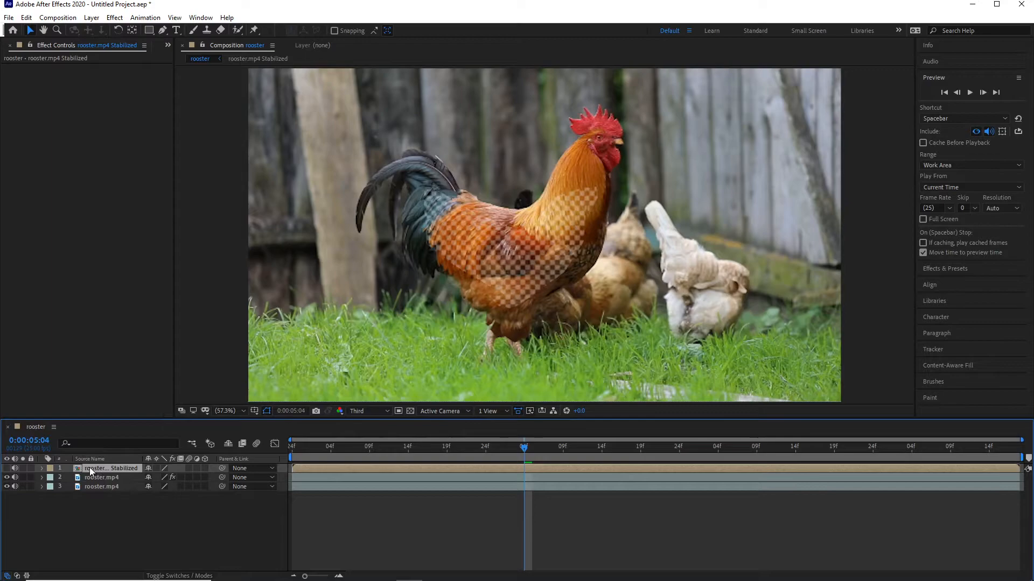
double_click(108, 468)
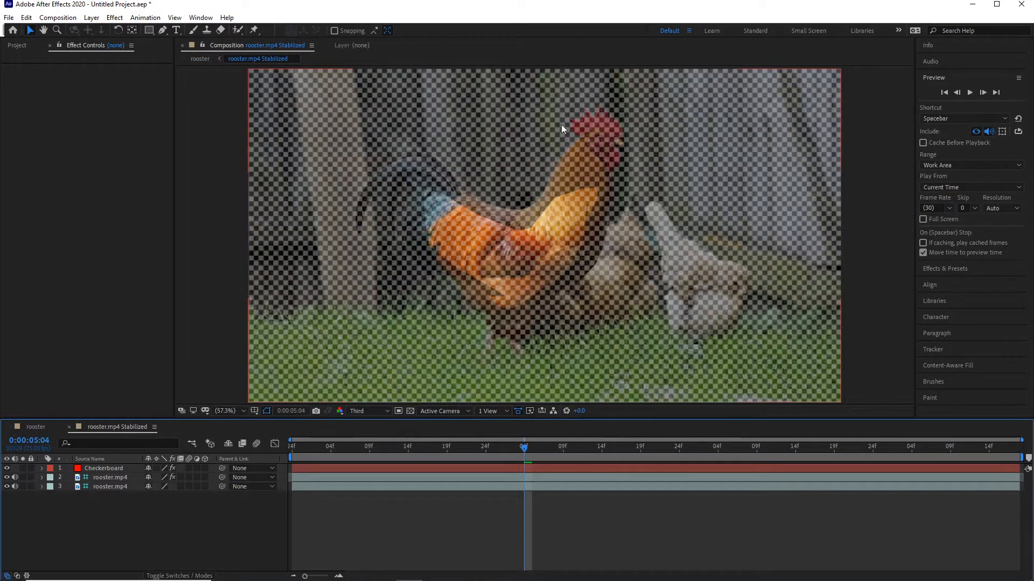
click(104, 468)
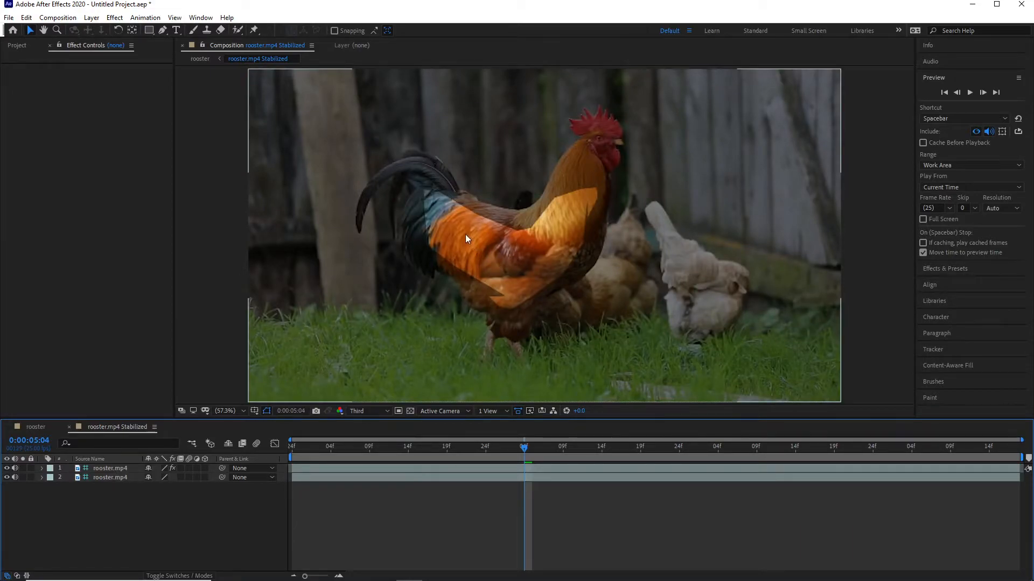
click(970, 92)
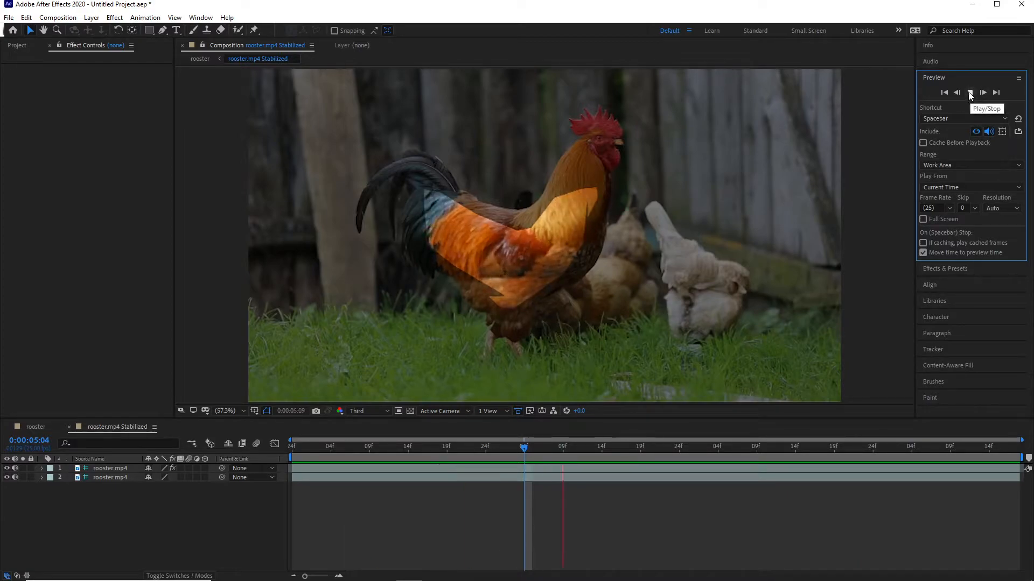
click(969, 92)
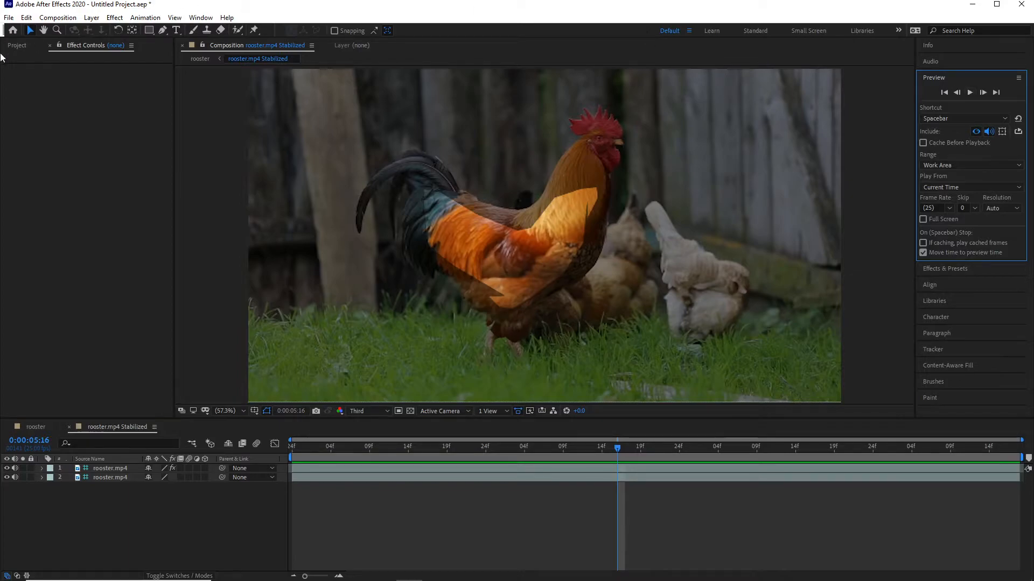
Place the abstract circles design image over the rooster as the uppermost layer and set its opacity to 6%.
click(17, 46)
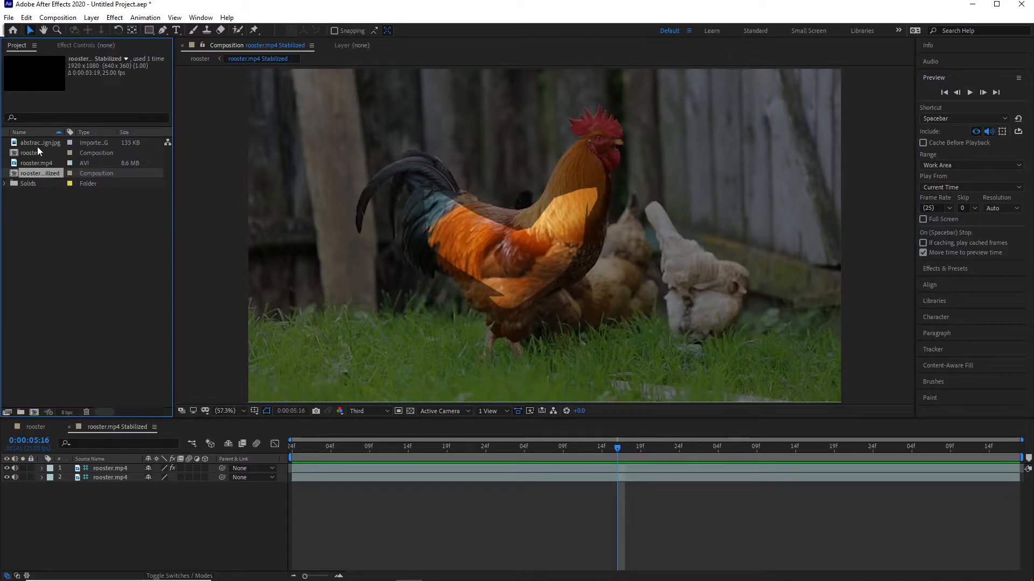
drag(31, 144, 523, 237)
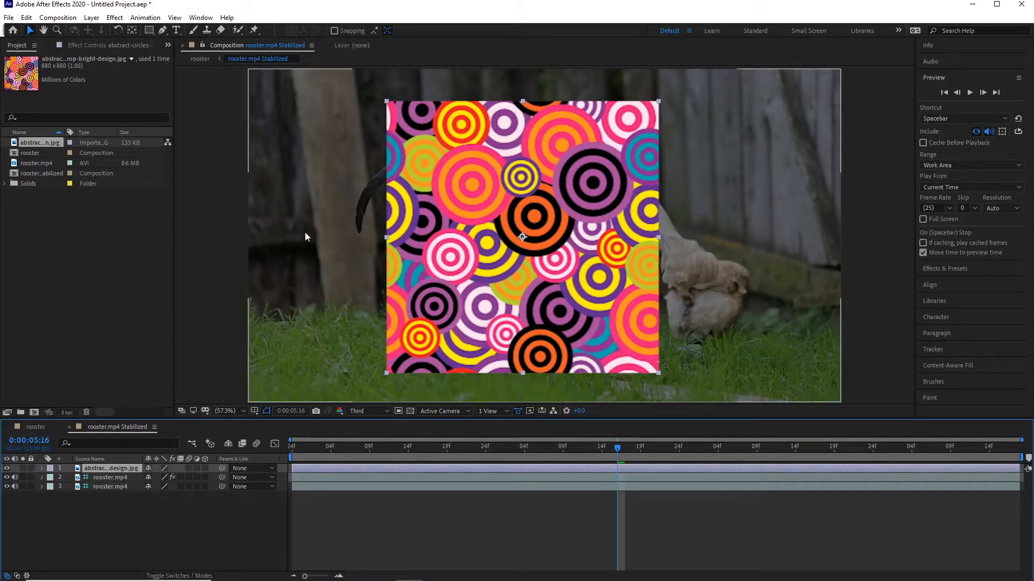
click(41, 468)
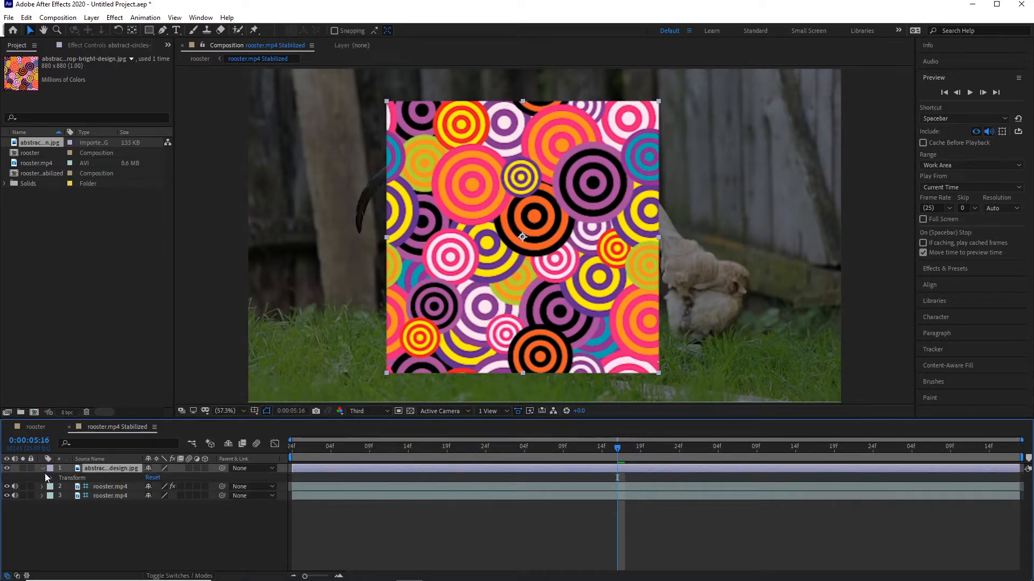
click(52, 478)
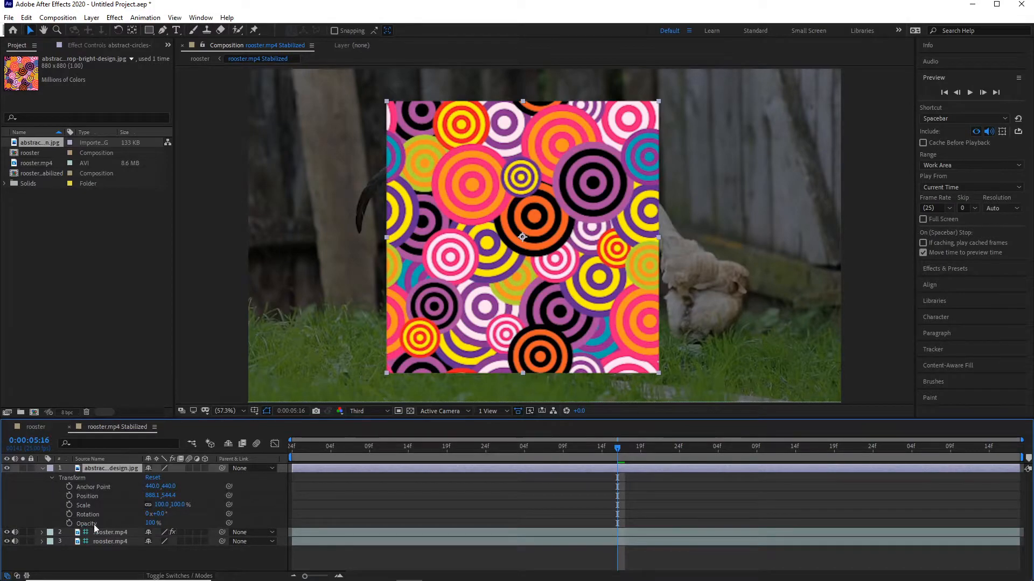
drag(150, 525, 96, 523)
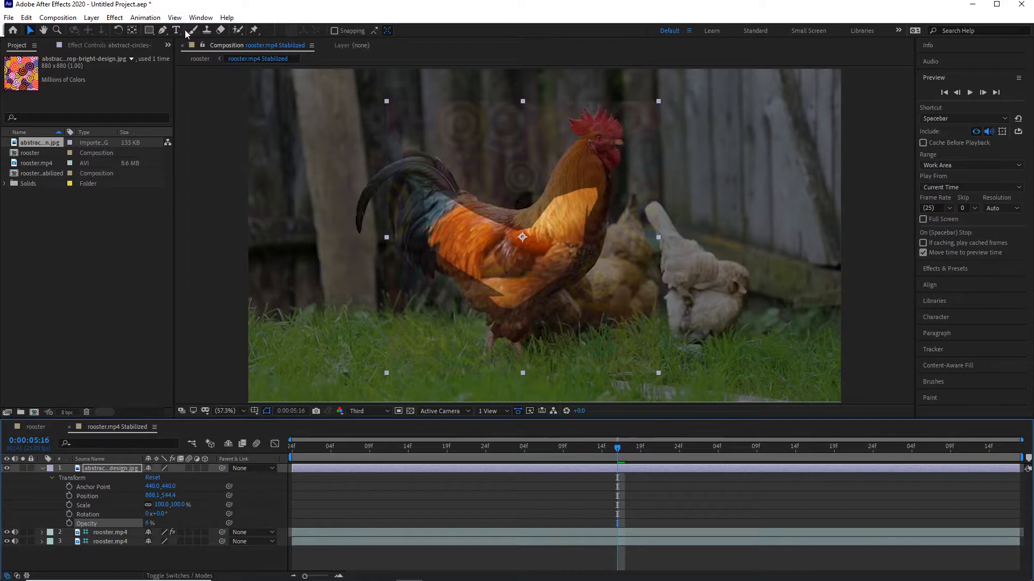
Draw a closed Pen mask on the pattern layer, following the highlighted area of the rooster's body from tail base to neck.
click(163, 30)
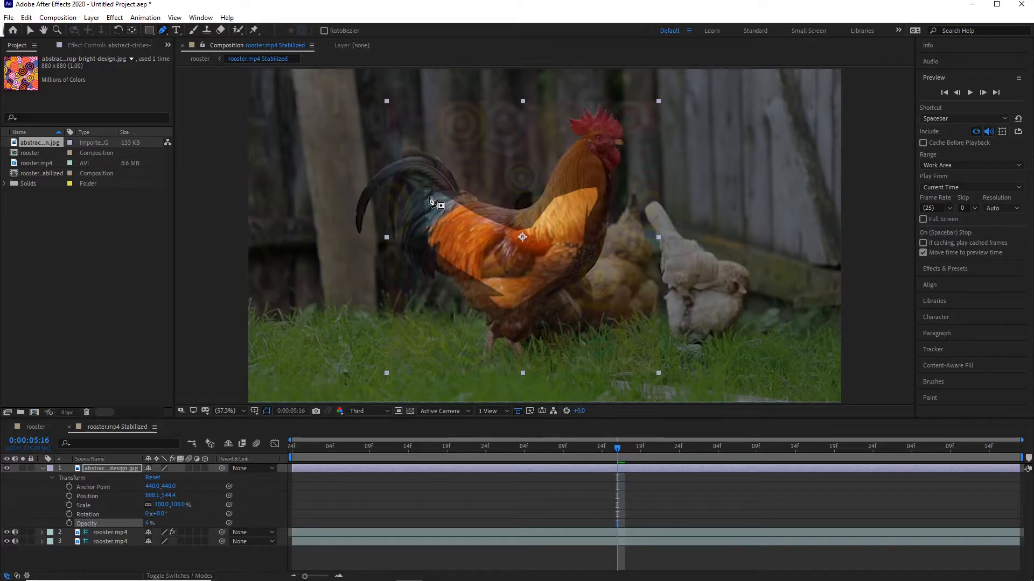
click(429, 197)
click(431, 233)
click(441, 248)
click(471, 266)
click(497, 284)
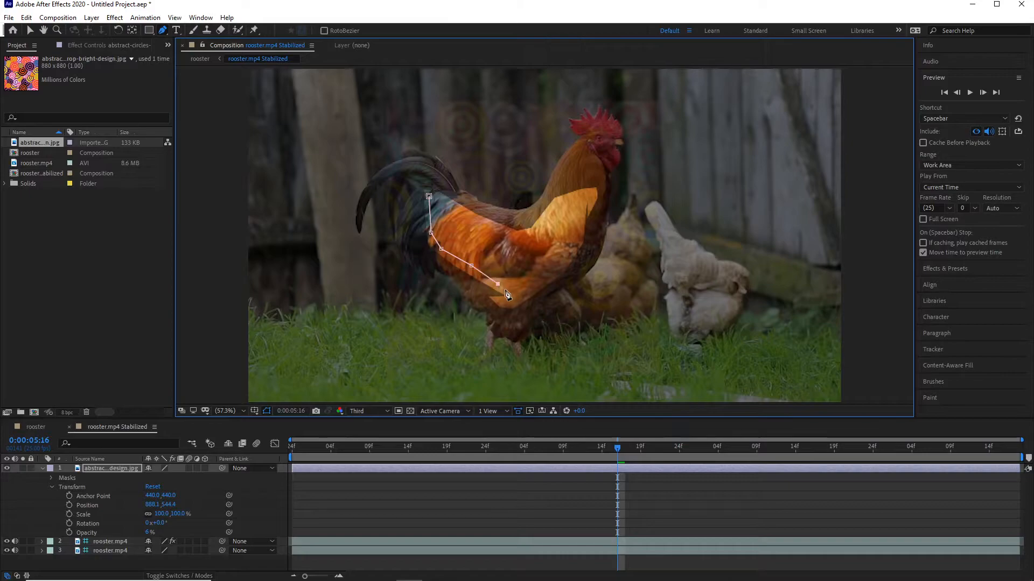
click(516, 294)
click(548, 278)
click(568, 252)
click(575, 229)
click(583, 201)
click(561, 201)
click(540, 224)
click(510, 236)
click(474, 221)
click(445, 204)
click(429, 196)
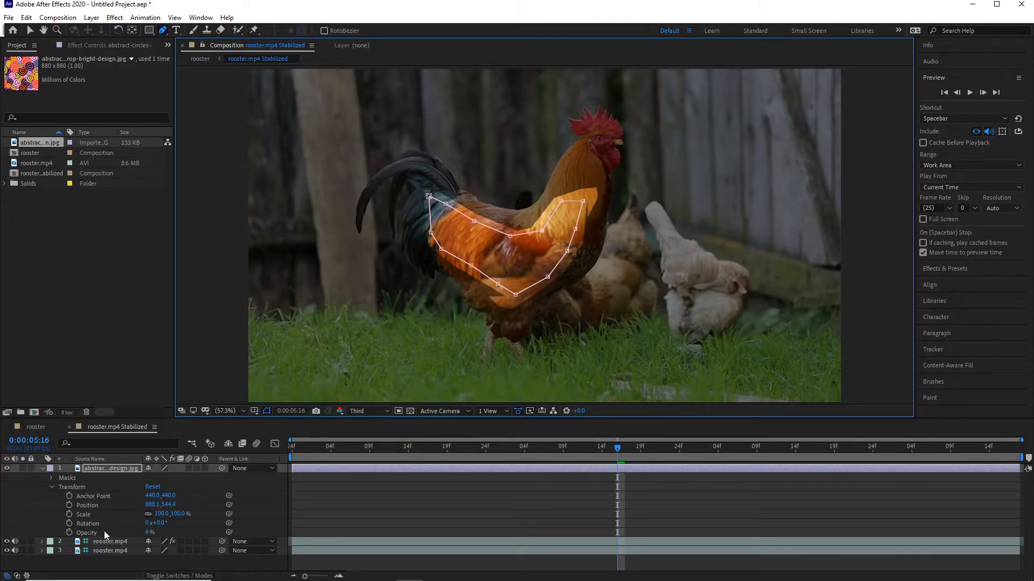
Feather the pattern layer's Mask 1 by 11 pixels in both directions to soften its edges.
click(50, 476)
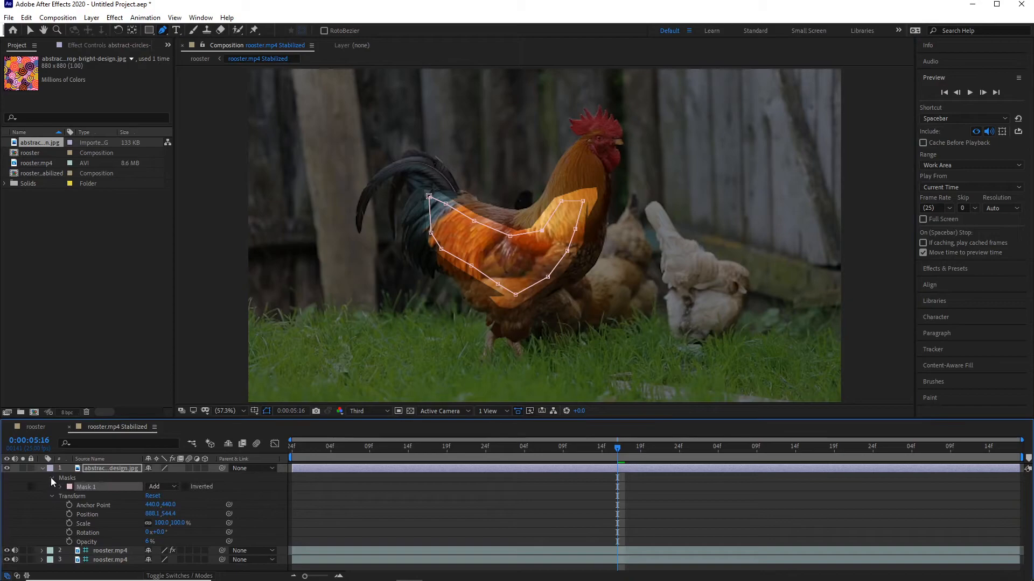
click(59, 487)
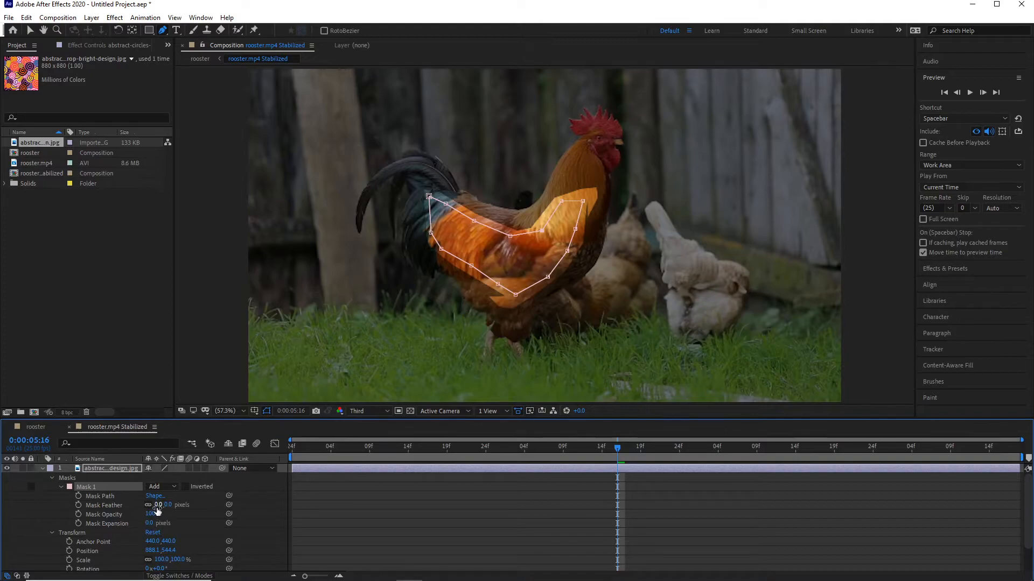
drag(160, 505, 169, 512)
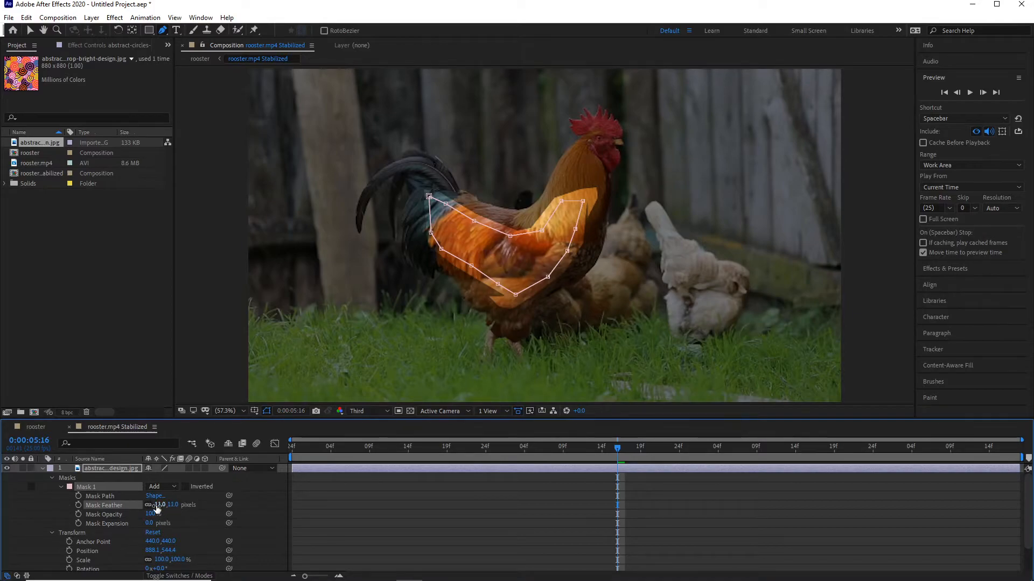
click(159, 505)
click(187, 514)
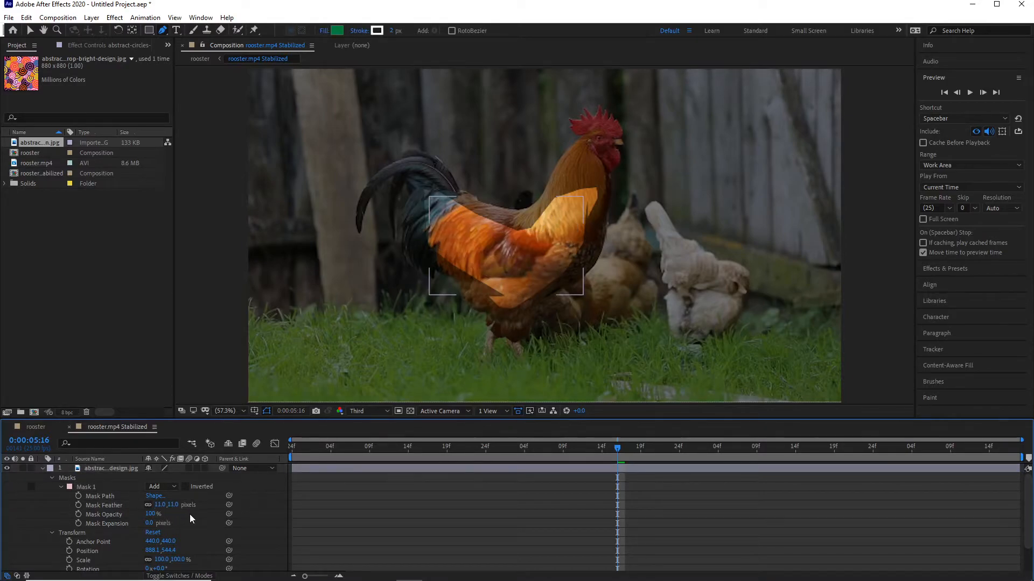
click(52, 477)
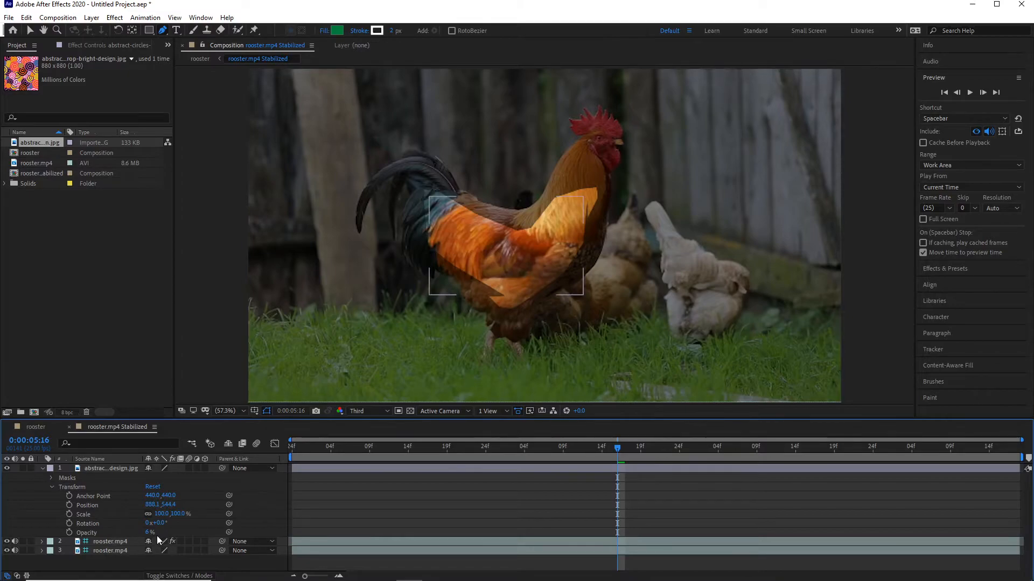
Raise the pattern layer's opacity to 45% and collapse the layer's properties.
drag(147, 536, 164, 534)
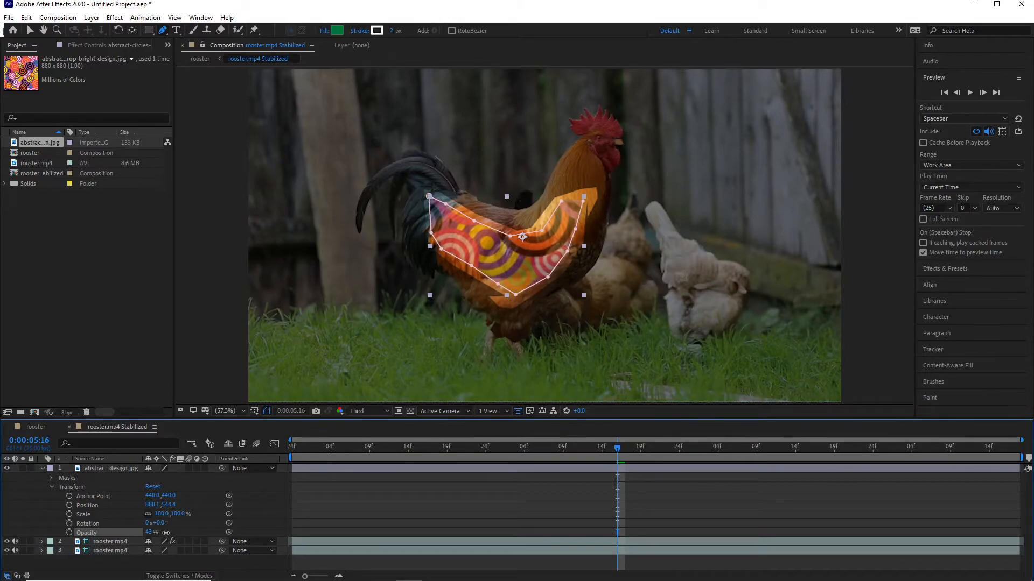
click(166, 533)
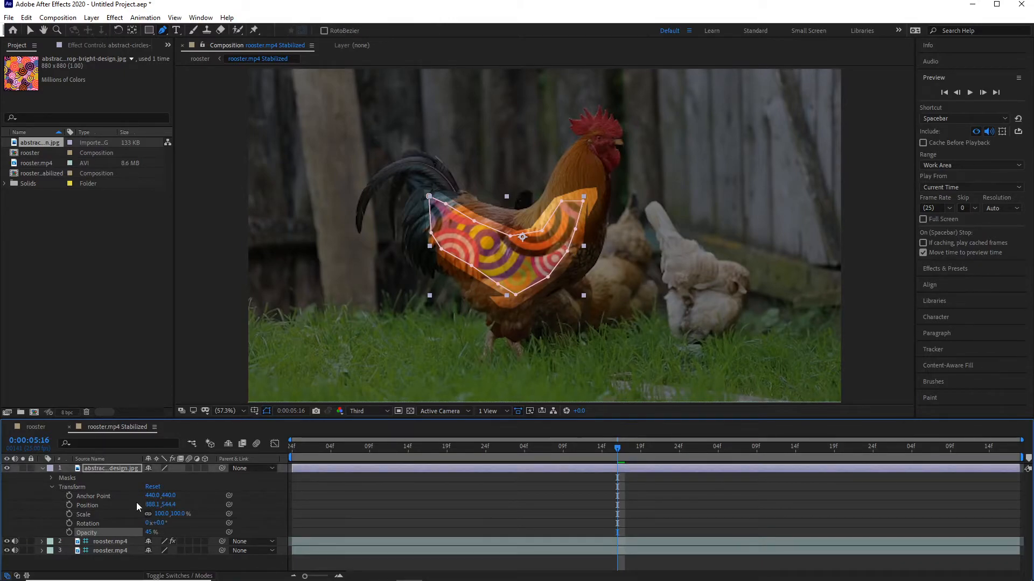
click(42, 468)
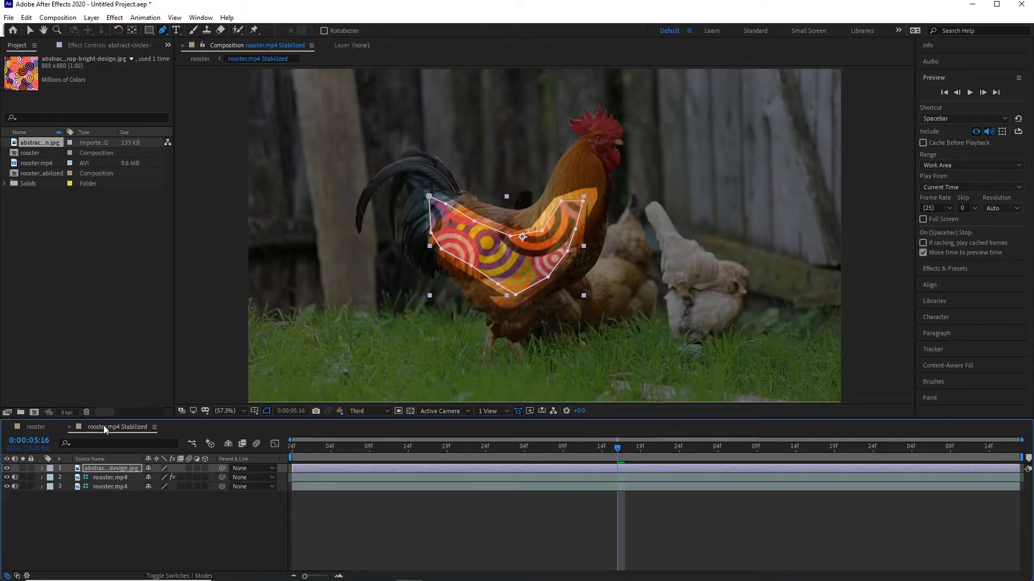
Return to the main rooster composition and play a preview of the pattern attached to the moving body.
click(32, 427)
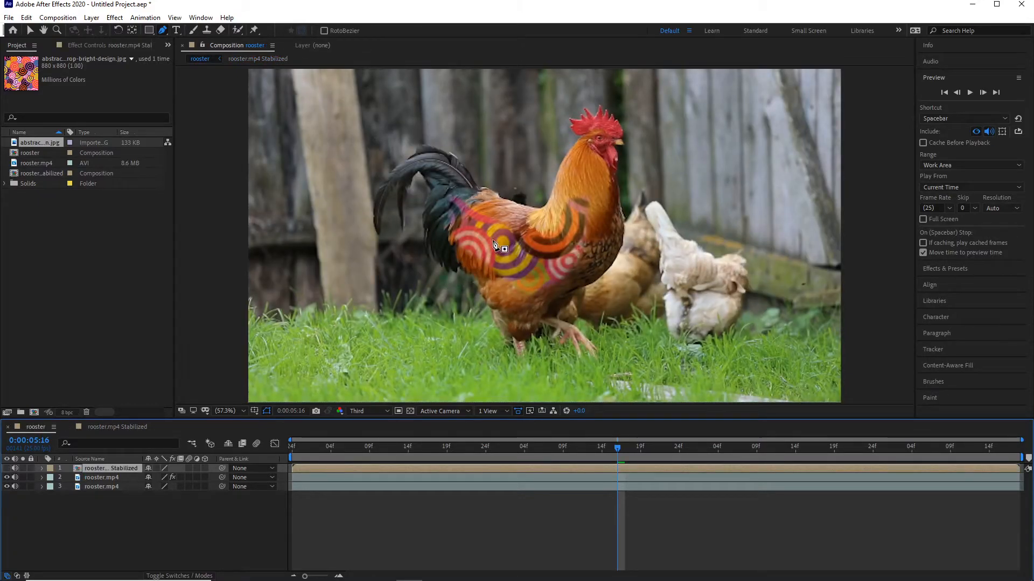
click(970, 93)
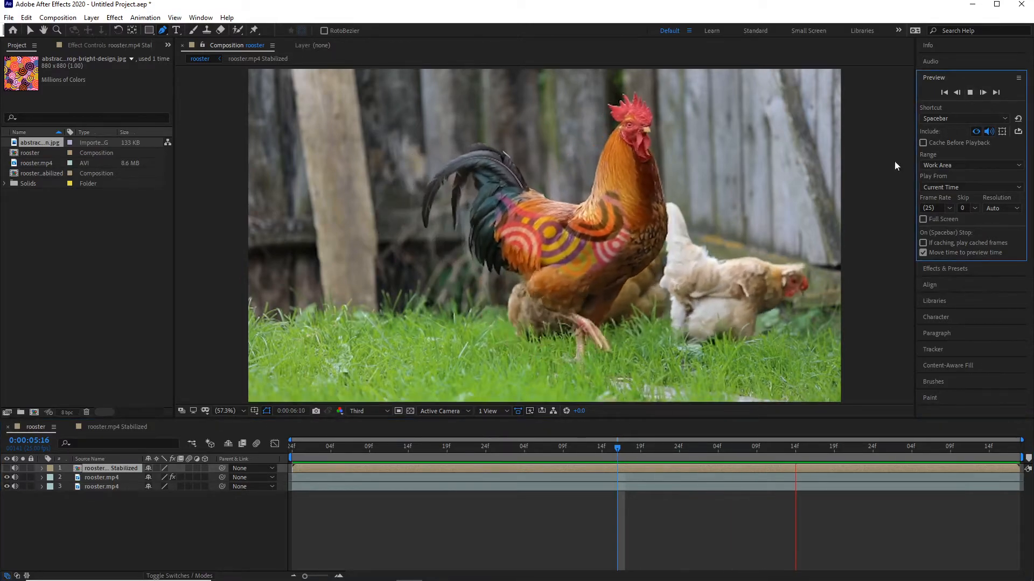